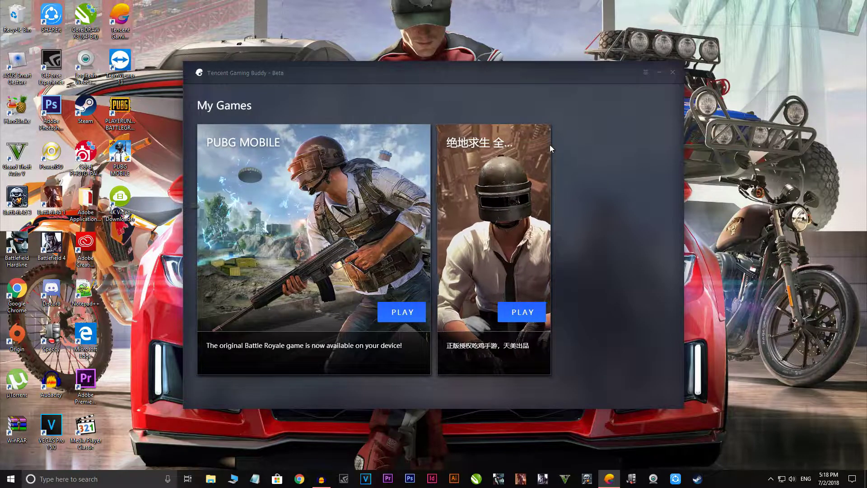
Save the interface language as 简体中文, acknowledge the restart notice, and close the window
click(647, 72)
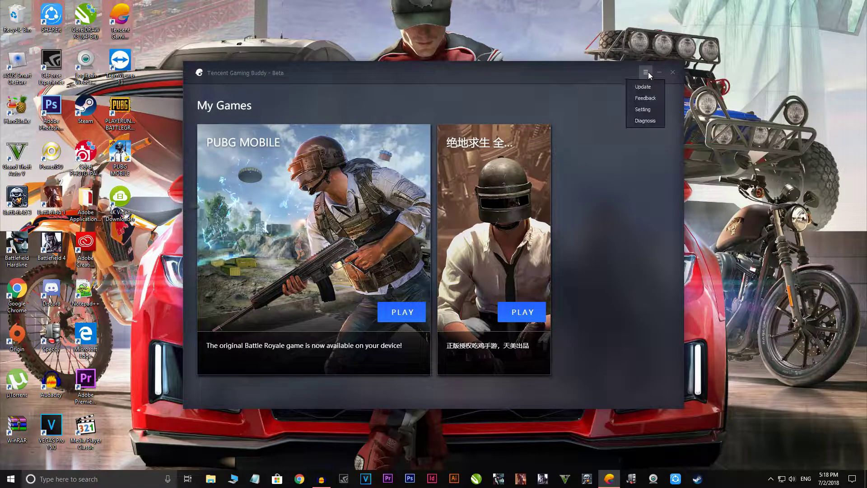
click(646, 111)
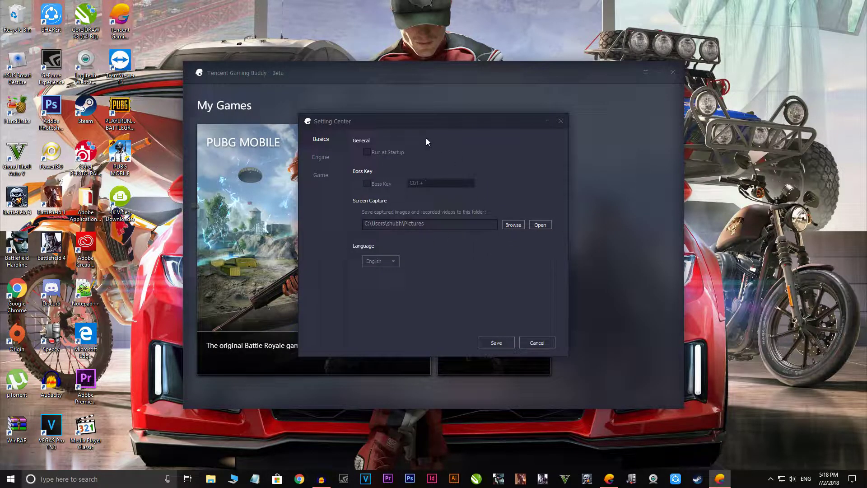
drag(433, 110, 445, 115)
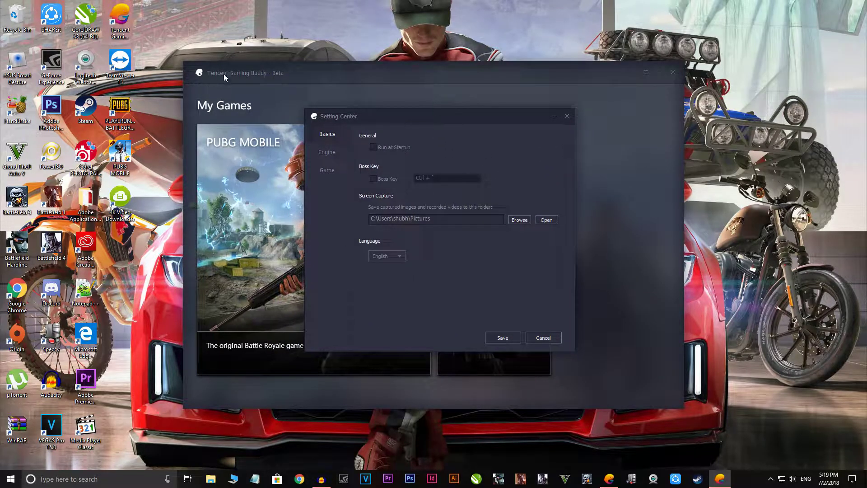
click(399, 258)
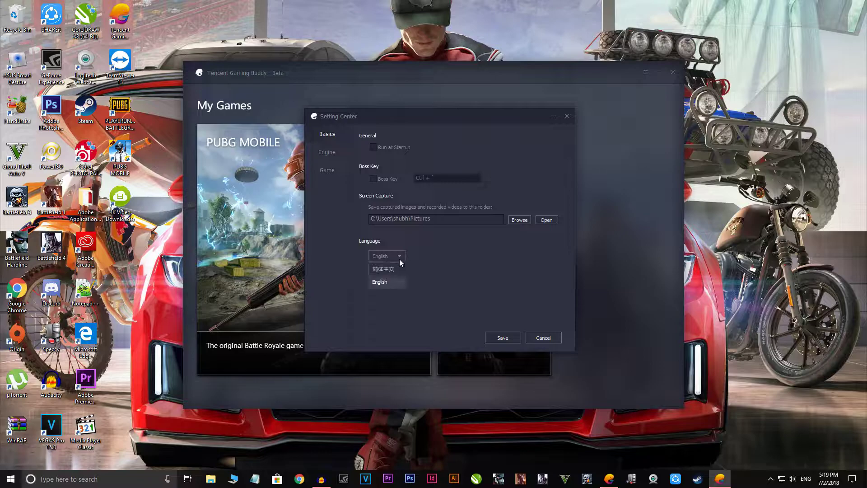
click(395, 270)
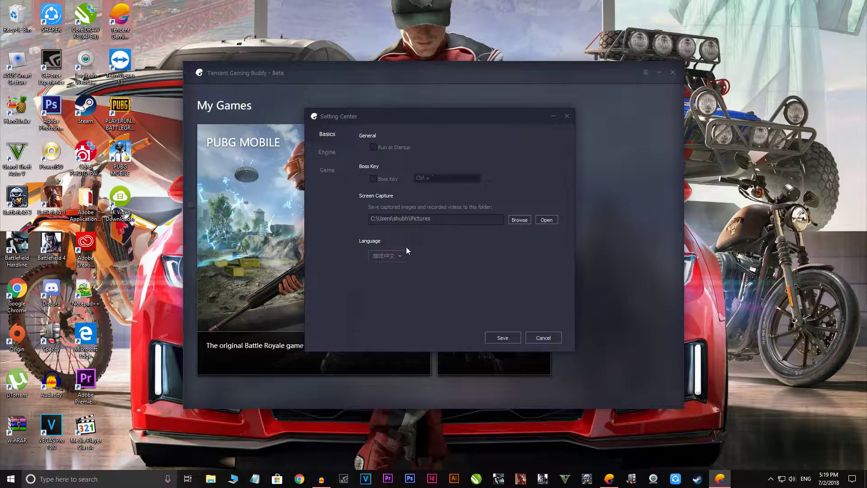
click(499, 338)
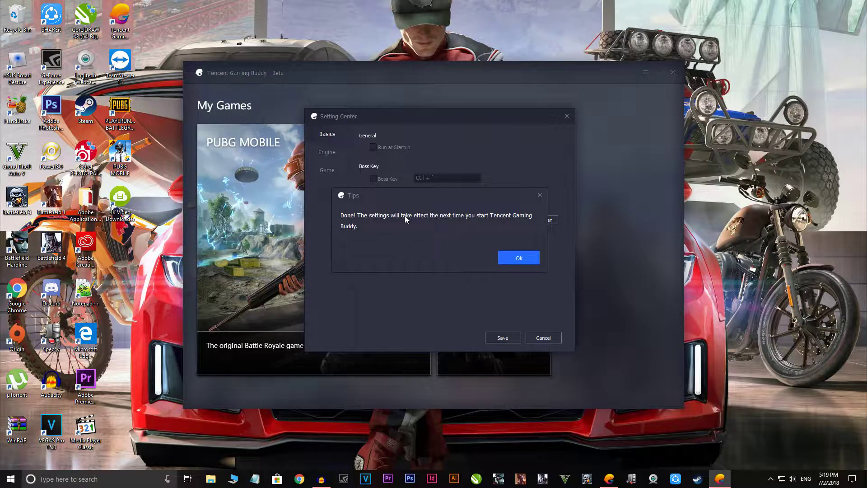
click(519, 259)
click(674, 73)
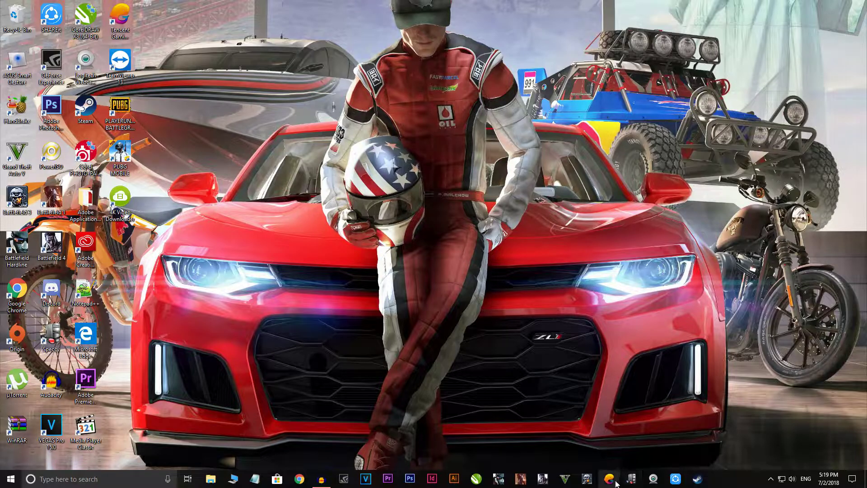
Quit Tencent Gaming Buddy completely from its hidden tray icon
click(771, 480)
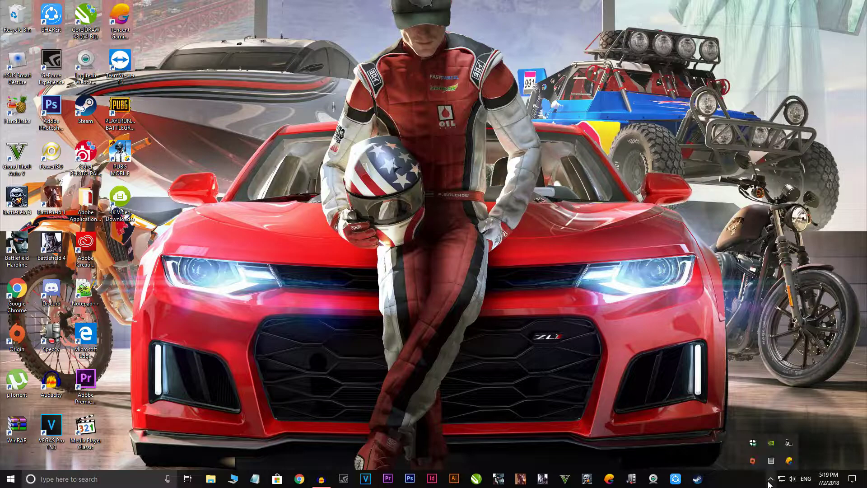
right_click(797, 461)
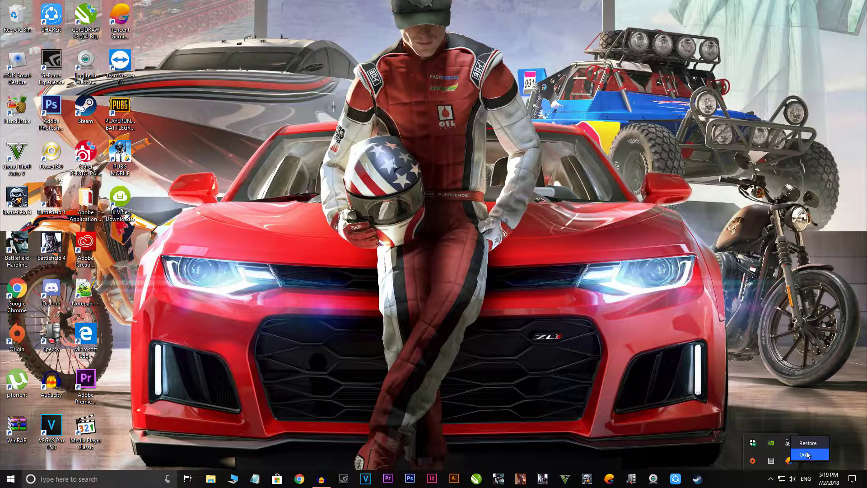
click(805, 455)
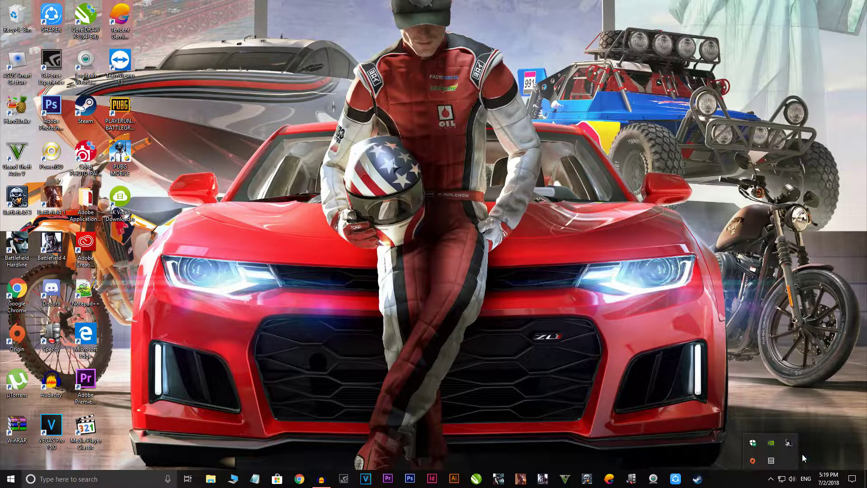
Refresh the desktop twice and relaunch Tencent Gaming Buddy from the taskbar
right_click(500, 233)
right_click(483, 211)
click(501, 240)
right_click(500, 237)
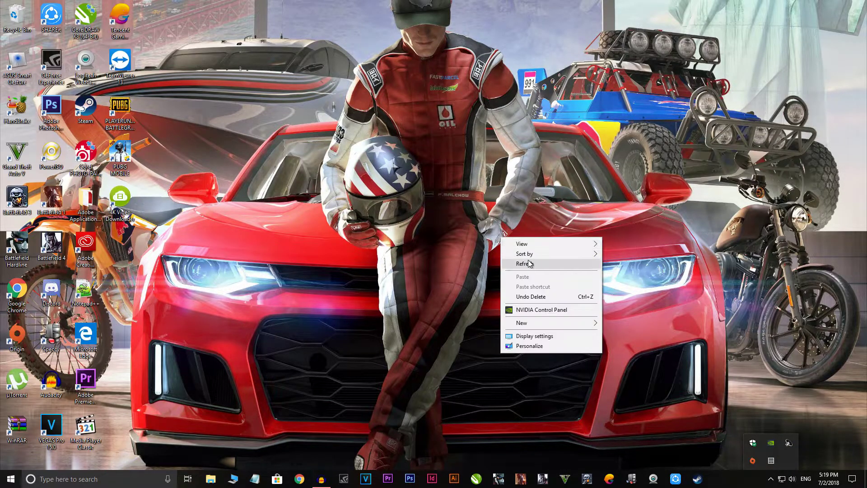
click(524, 263)
click(609, 479)
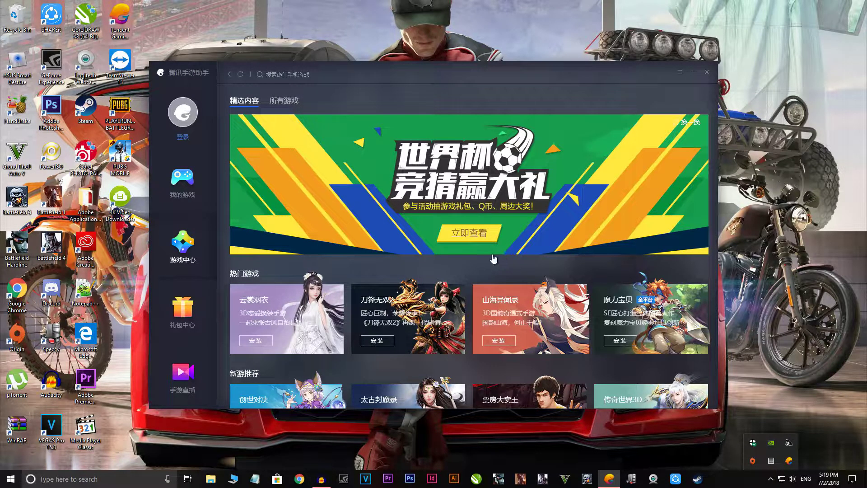
Switch to the 我的游戏 library and start a local APK install
click(186, 185)
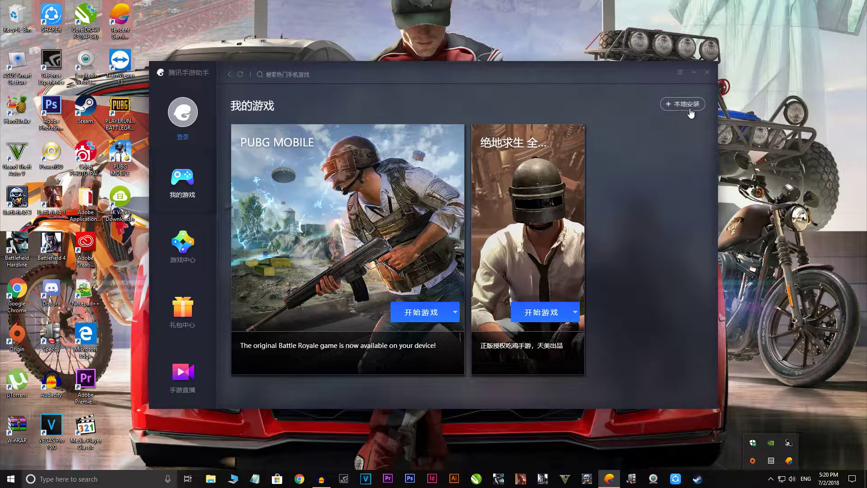
click(691, 107)
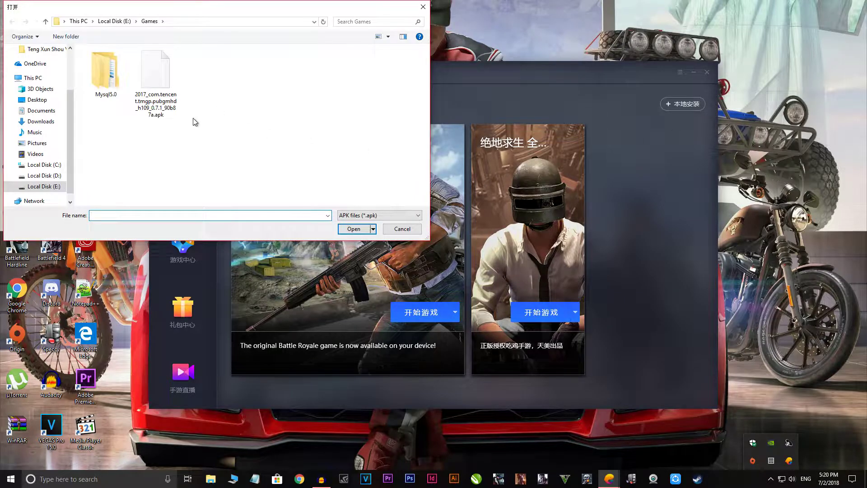
Install the Chinese PUBG Mobile APK from E:\Games and switch the emulator to fullscreen with F11
click(154, 92)
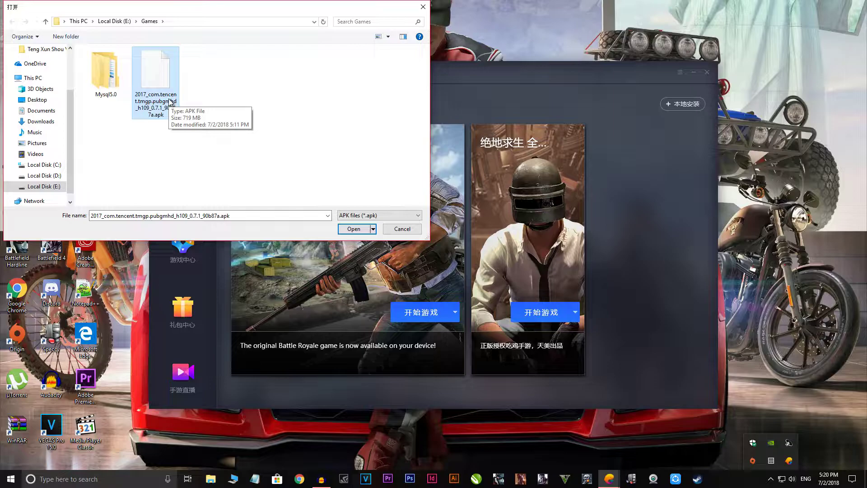
click(357, 229)
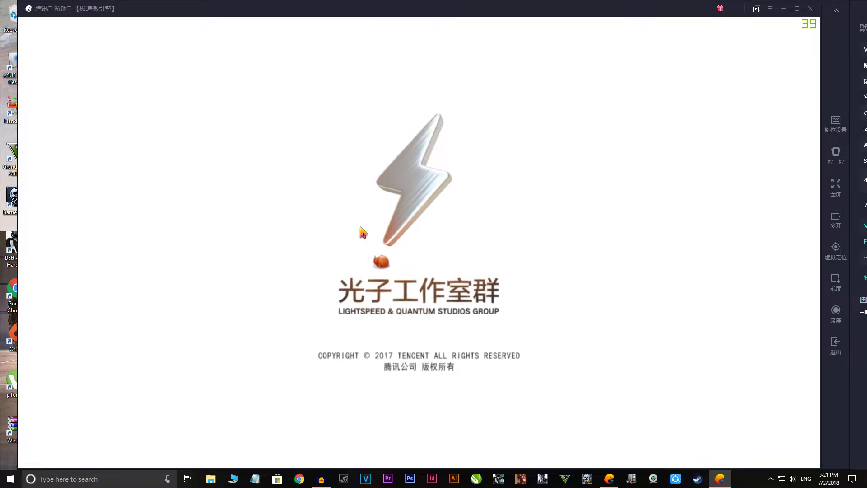
key(F11)
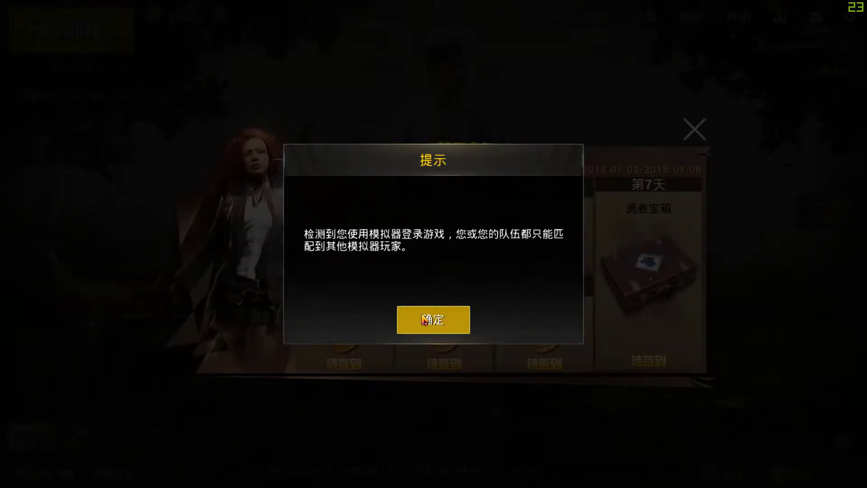
Dismiss the emulator-detection notice on the PUBG Mobile loading screen
click(424, 320)
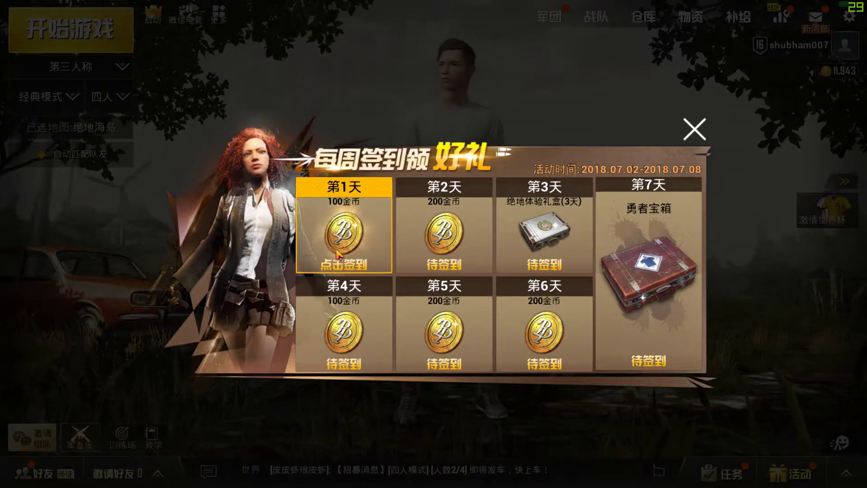
Claim the Day 1 sign-in reward of 100 coins and close the sign-in dialog
click(442, 232)
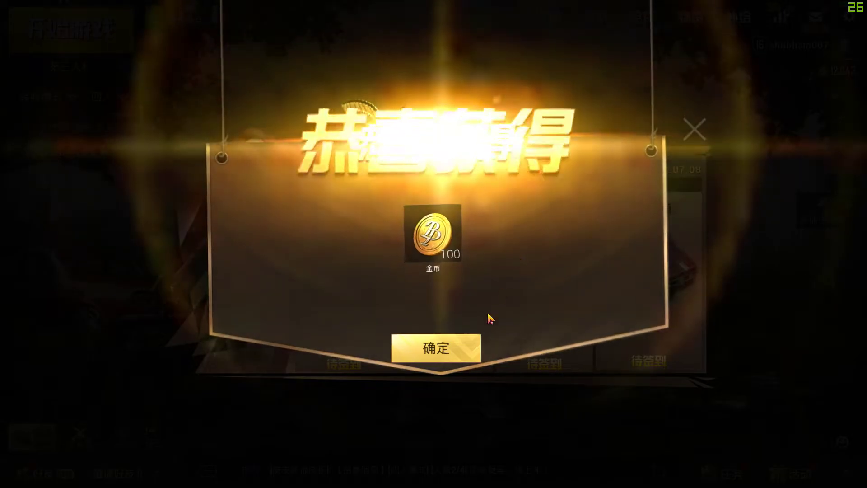
click(701, 133)
click(699, 133)
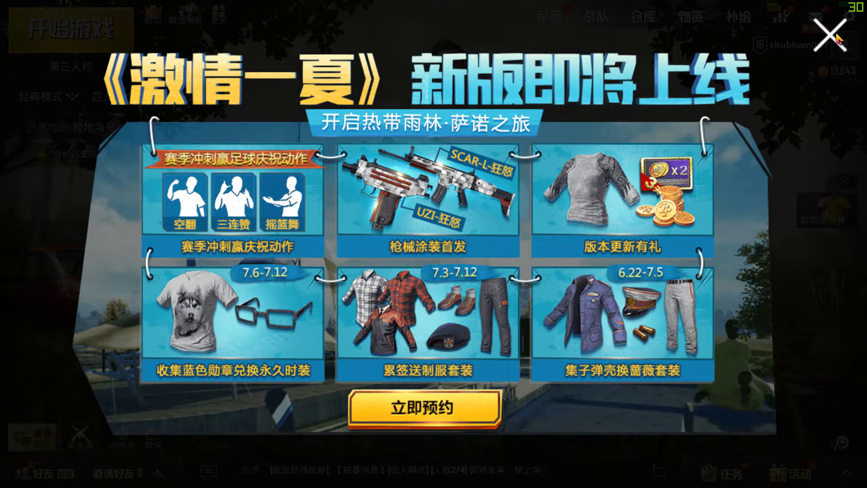
Dismiss the three promo banners, including the weapon-skin promo, to reach the lobby
click(838, 39)
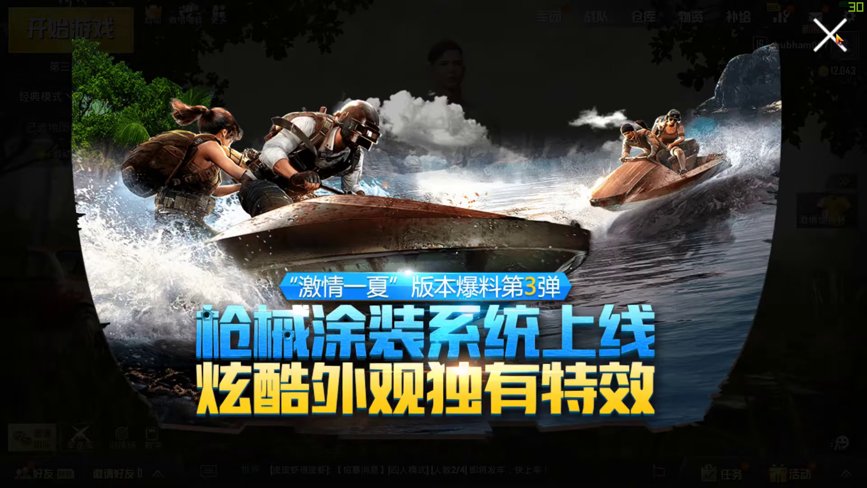
click(838, 38)
click(838, 38)
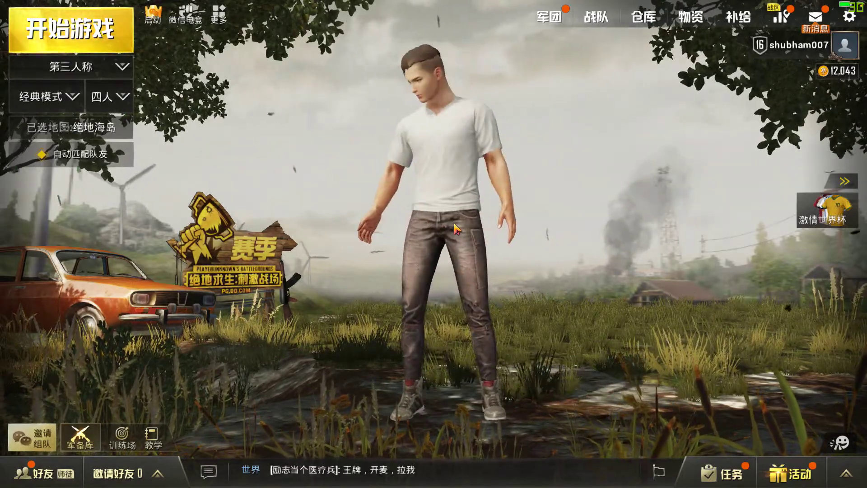
click(71, 85)
Set the match to 娱乐模式 solo and review the four arcade modes, including 战争模式
click(71, 66)
click(67, 91)
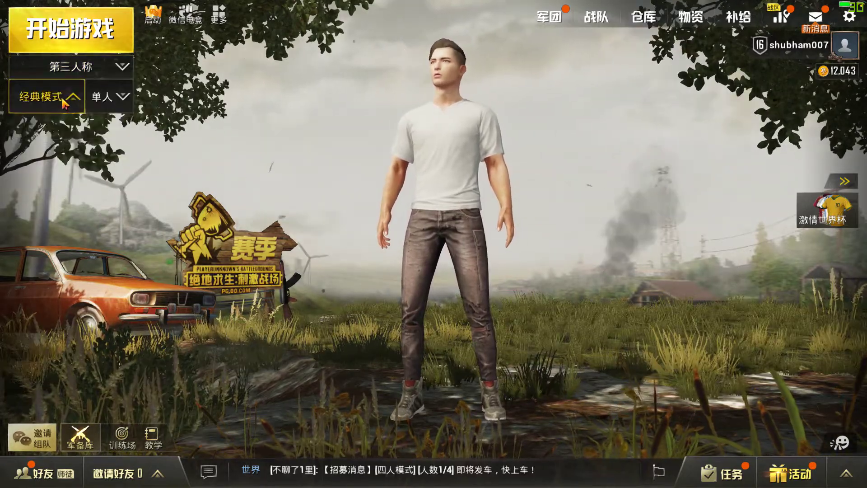
click(45, 96)
click(73, 160)
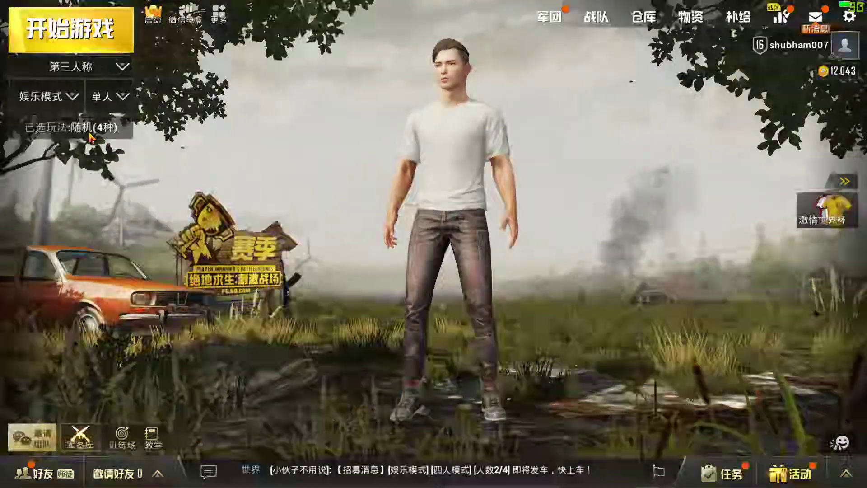
click(90, 135)
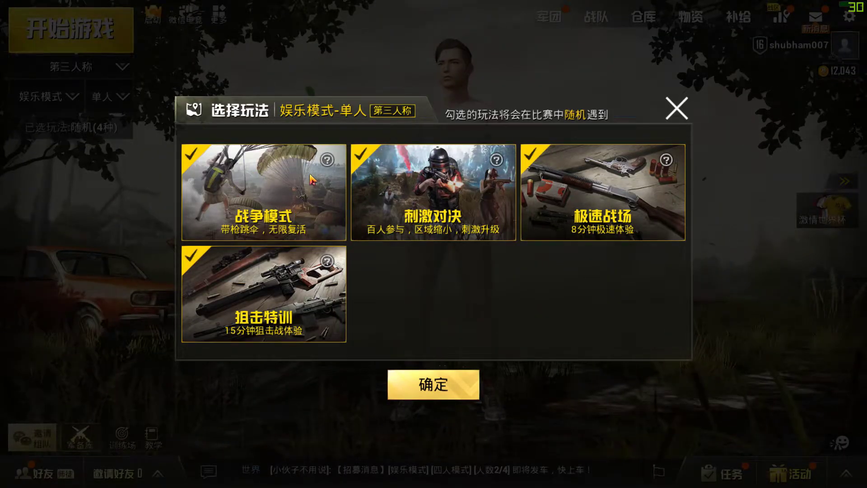
click(328, 160)
click(288, 189)
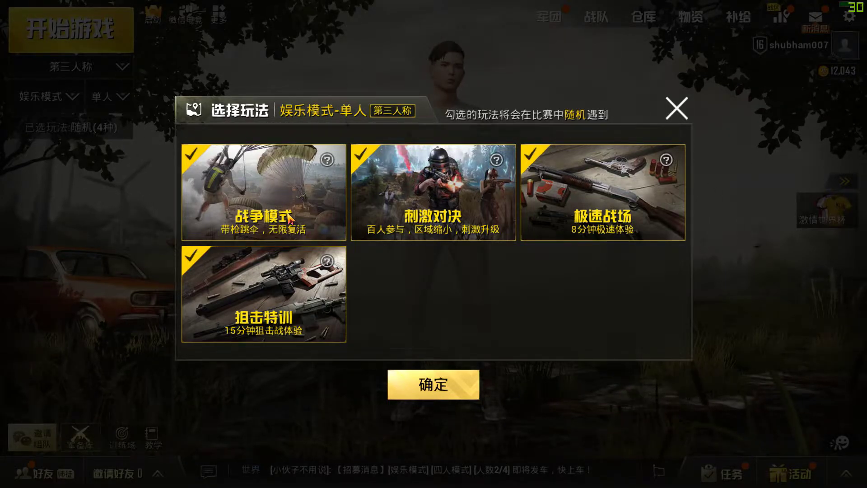
click(677, 109)
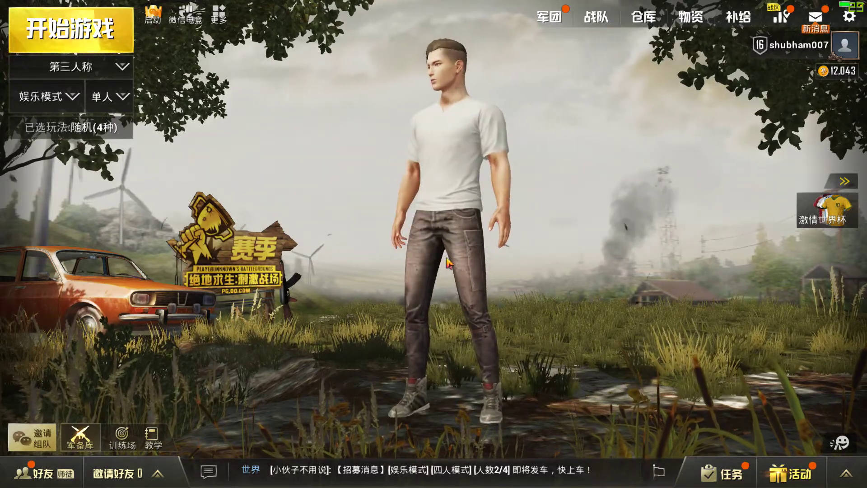
Leave fullscreen and confirm quitting PUBG Mobile
key(Escape)
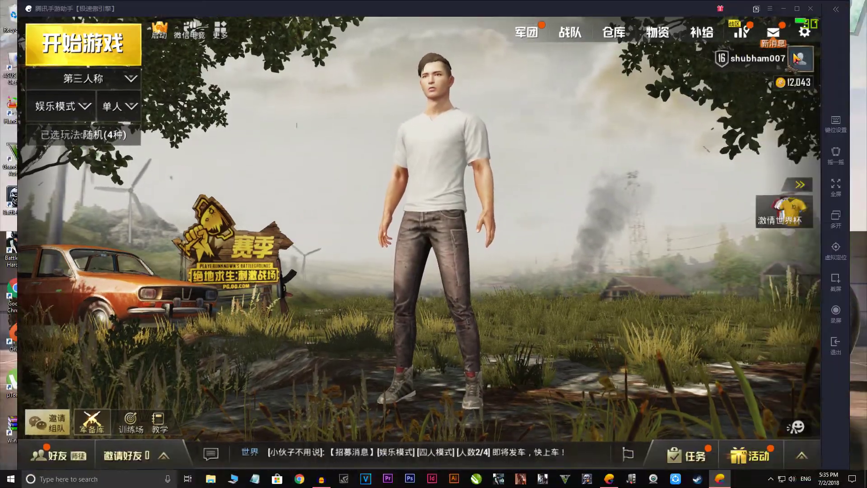
key(Escape)
click(448, 259)
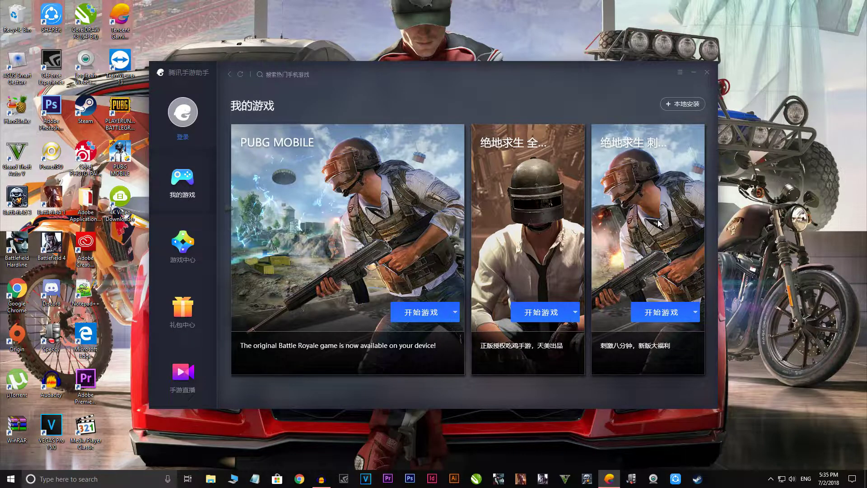
Save the launcher's language as English, dismiss the restart notice, and close the window
click(681, 73)
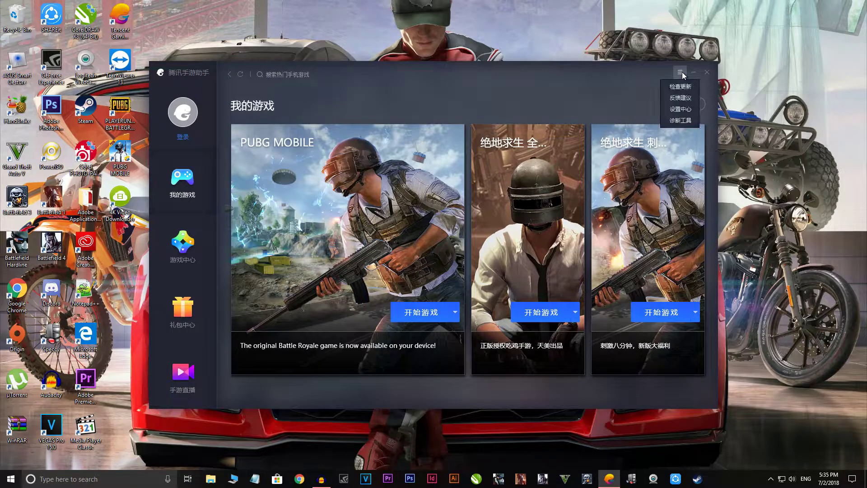
click(679, 111)
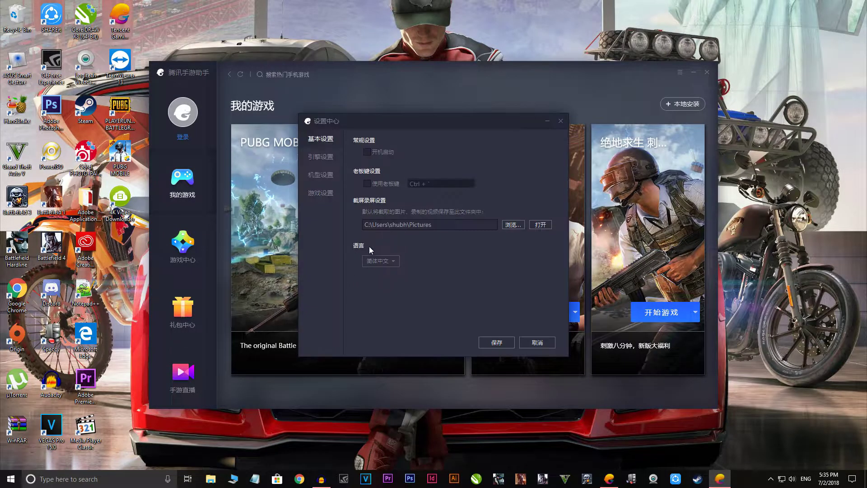
click(373, 287)
click(495, 343)
click(490, 254)
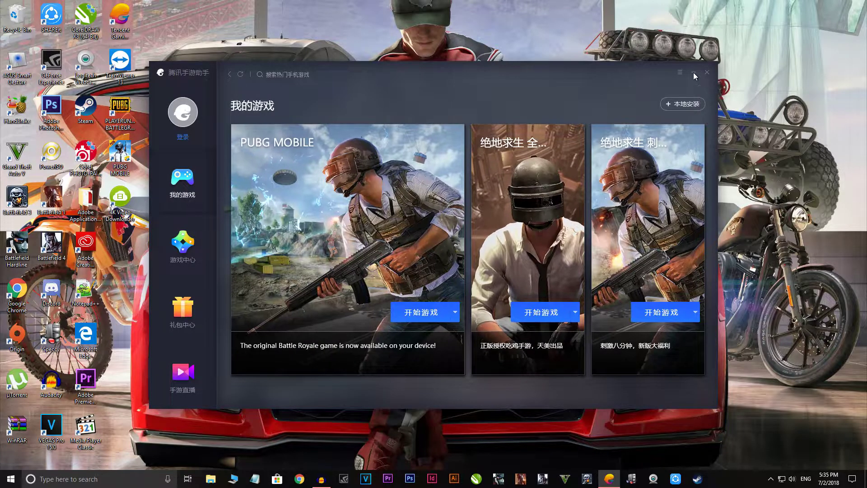
click(708, 72)
right_click(453, 239)
Refresh the desktop and quit the Tencent assistant from the notification-area tray
click(457, 248)
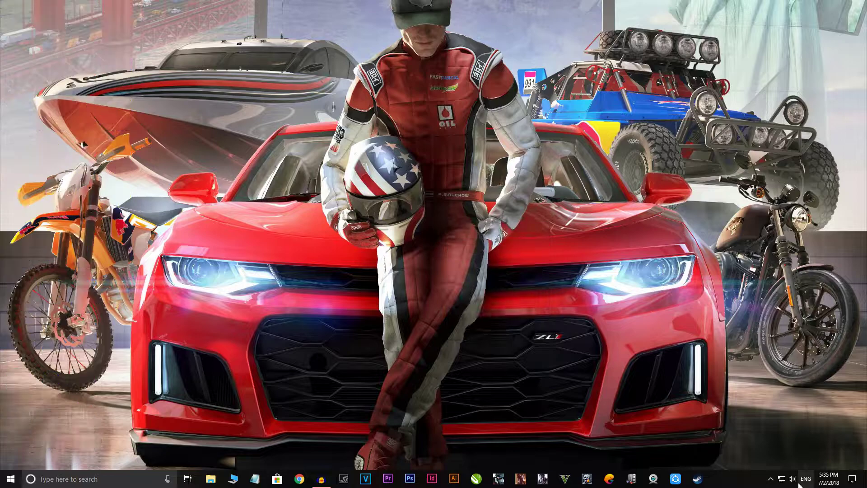
click(771, 479)
right_click(798, 467)
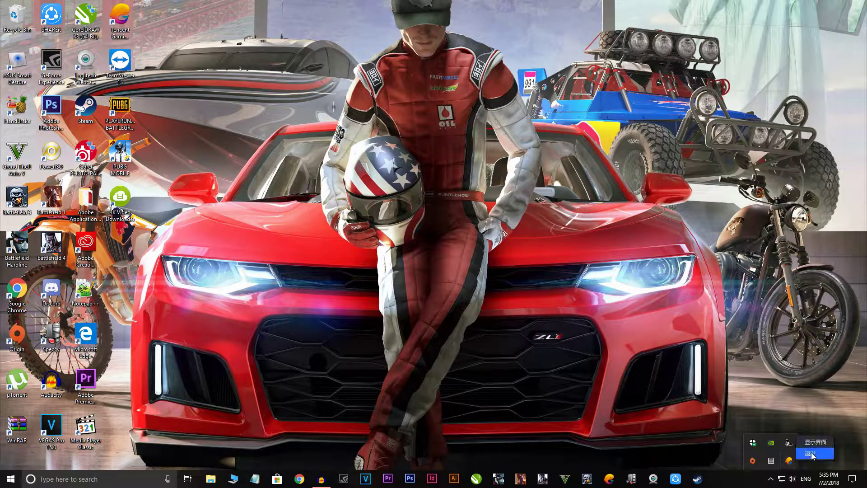
click(813, 457)
right_click(375, 223)
click(430, 247)
right_click(398, 242)
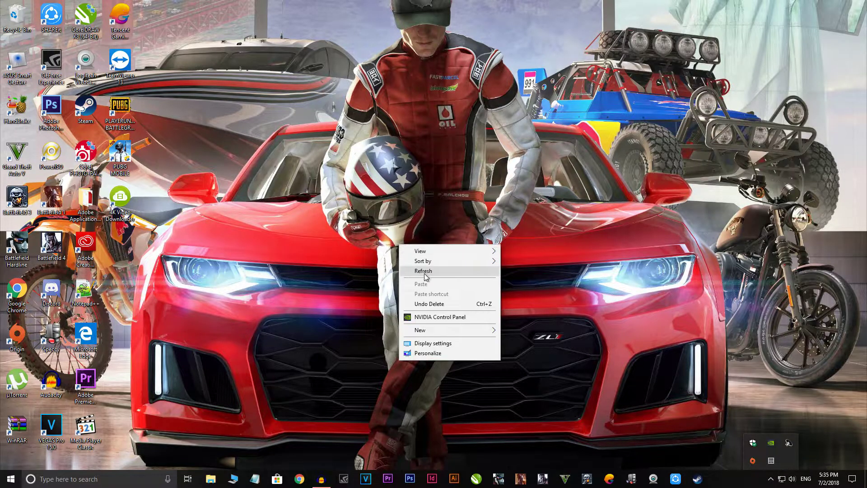
click(447, 270)
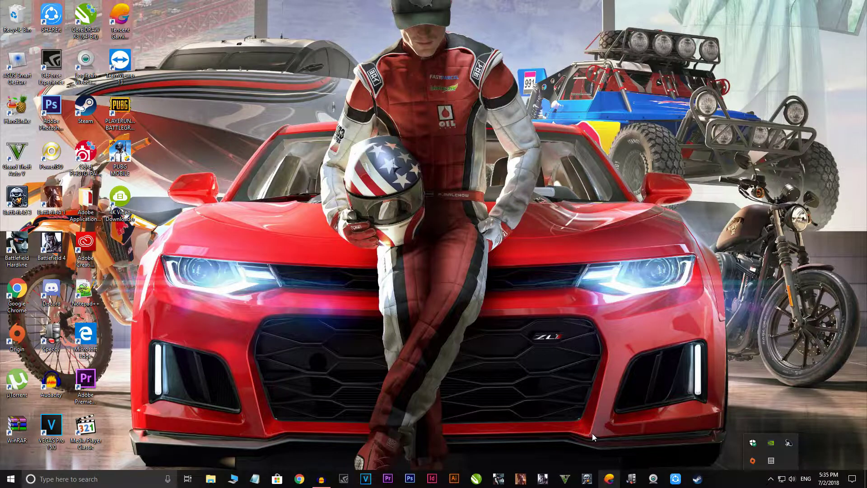